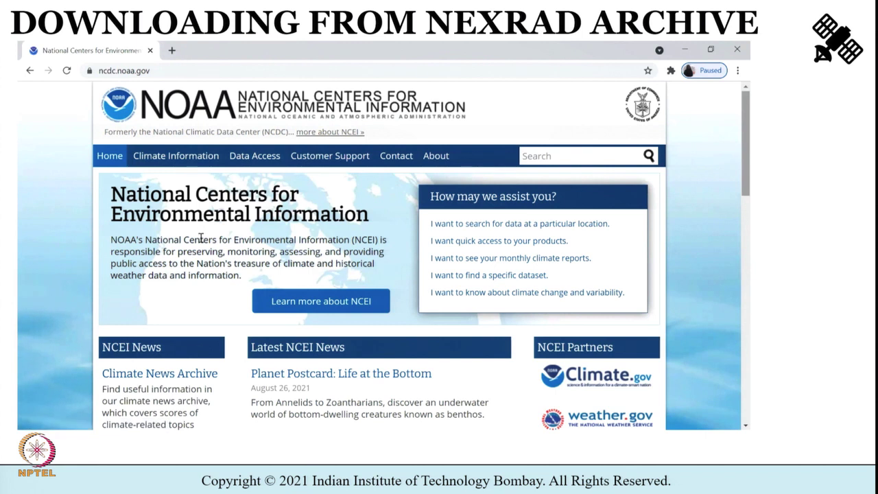
Step: Open the Data Access page of the National Centers for Environmental Information site
{"action": "scroll", "coordinate": [201, 239], "scroll_direction": "down", "scroll_amount": 1}
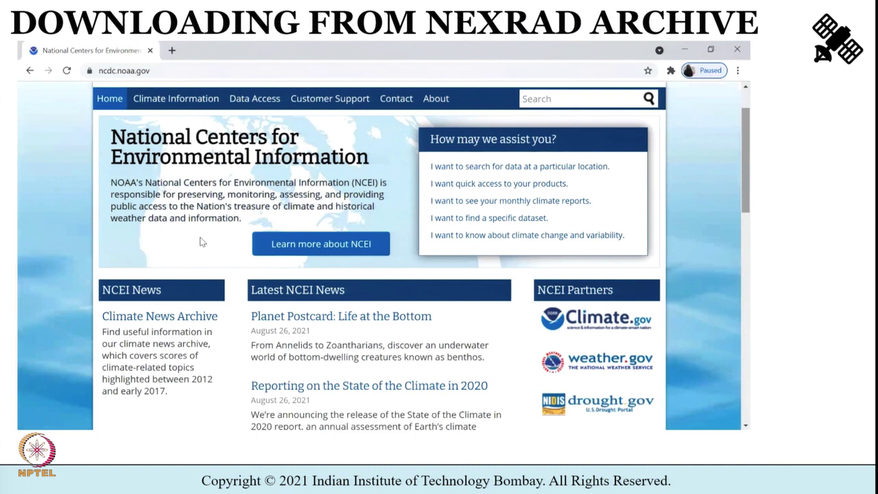
{"action": "left_click", "coordinate": [252, 101]}
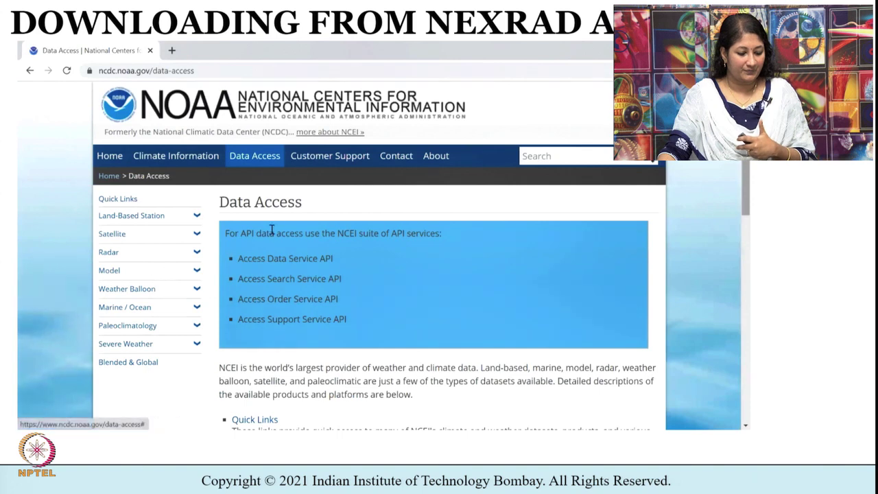
{"action": "scroll", "coordinate": [312, 316], "scroll_direction": "down", "scroll_amount": 3}
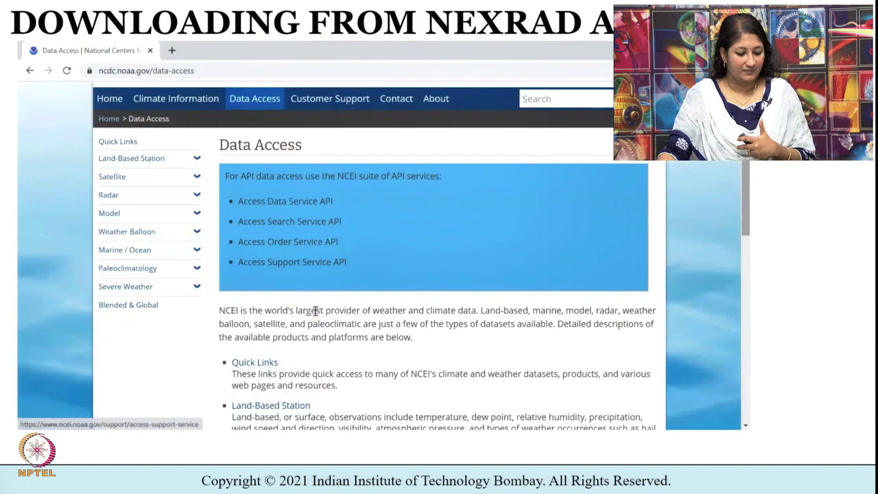
{"action": "scroll", "coordinate": [315, 312], "scroll_direction": "down", "scroll_amount": 3}
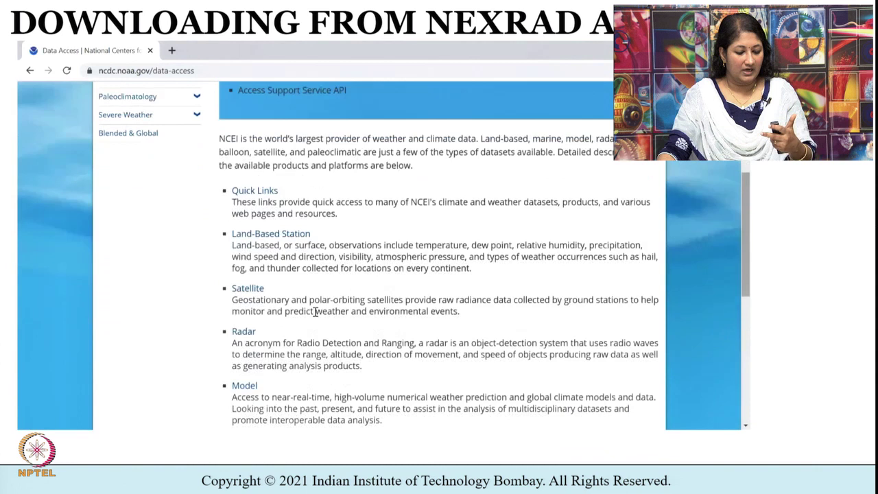
{"action": "scroll", "coordinate": [315, 312], "scroll_direction": "down", "scroll_amount": 2}
{"action": "scroll", "coordinate": [315, 312], "scroll_direction": "down", "scroll_amount": 2}
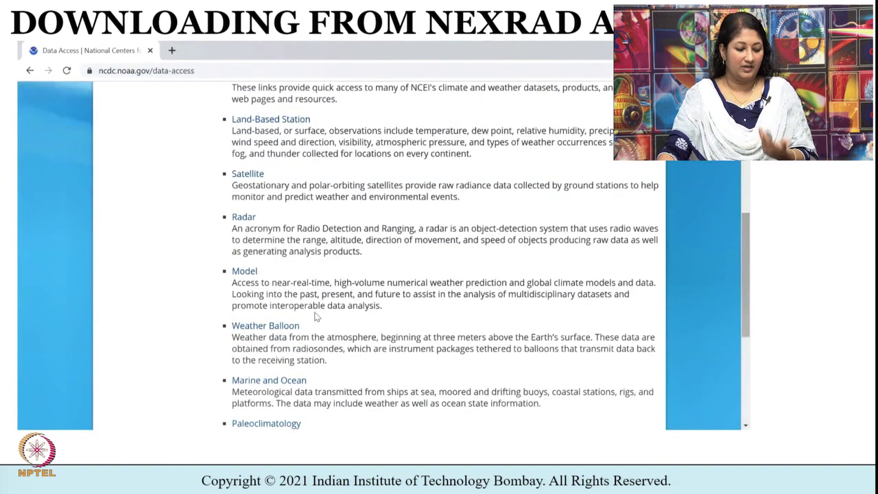
{"action": "scroll", "coordinate": [315, 312], "scroll_direction": "down", "scroll_amount": 2}
{"action": "left_click", "coordinate": [244, 162]}
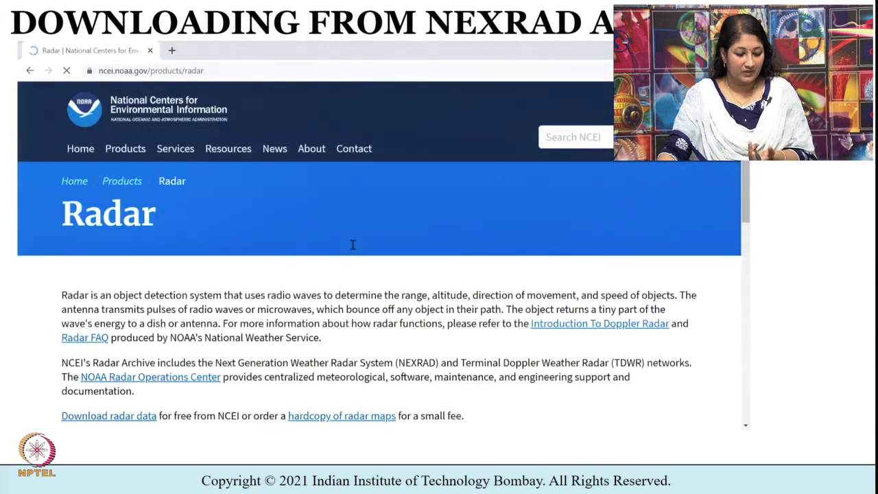
{"action": "scroll", "coordinate": [353, 348], "scroll_direction": "down", "scroll_amount": 5}
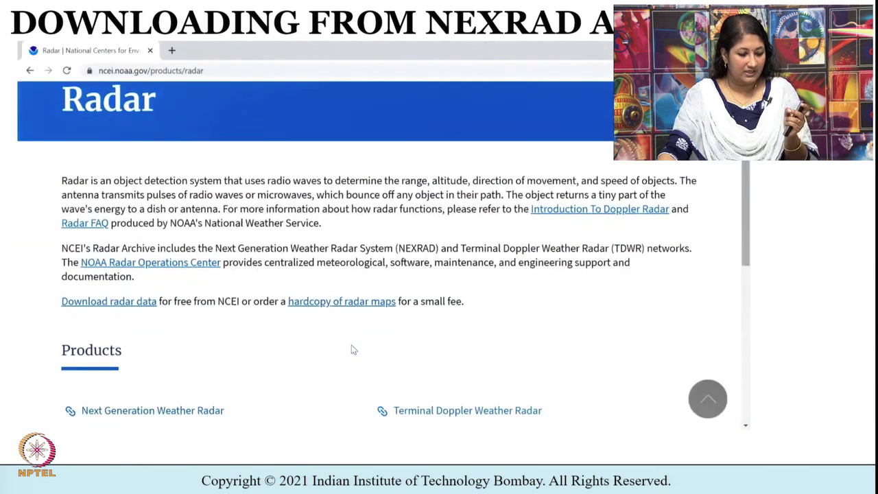
{"action": "scroll", "coordinate": [351, 350], "scroll_direction": "down", "scroll_amount": 4}
{"action": "scroll", "coordinate": [350, 350], "scroll_direction": "up", "scroll_amount": 7}
{"action": "left_click", "coordinate": [30, 71]}
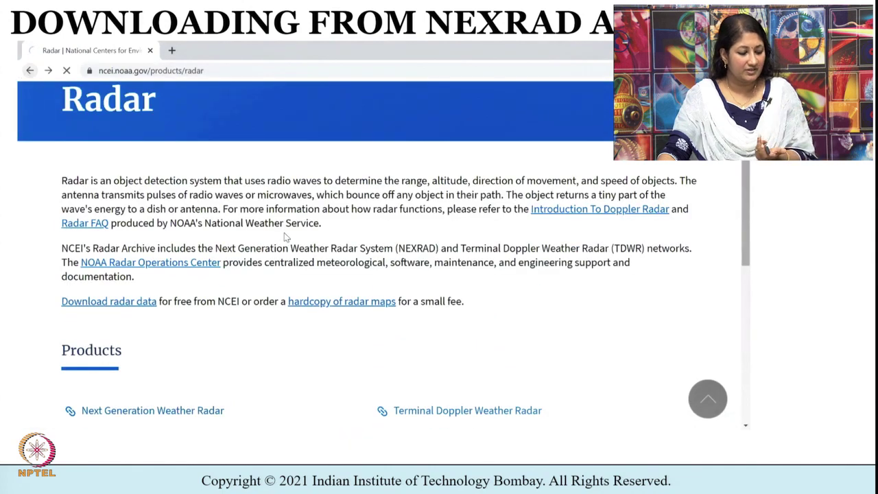
{"action": "scroll", "coordinate": [284, 241], "scroll_direction": "up", "scroll_amount": 7}
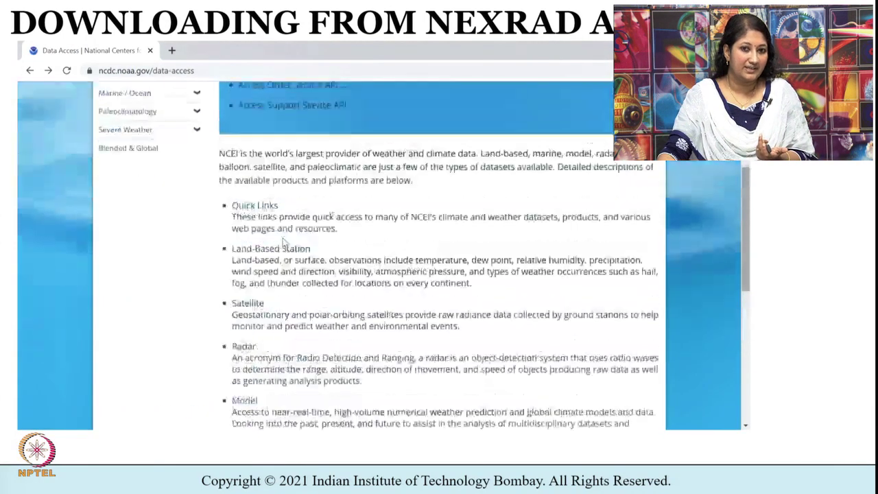
Step: Expand the Radar data category and open its Next Generation Weather Radar (NEXRAD) page
{"action": "left_click", "coordinate": [195, 253]}
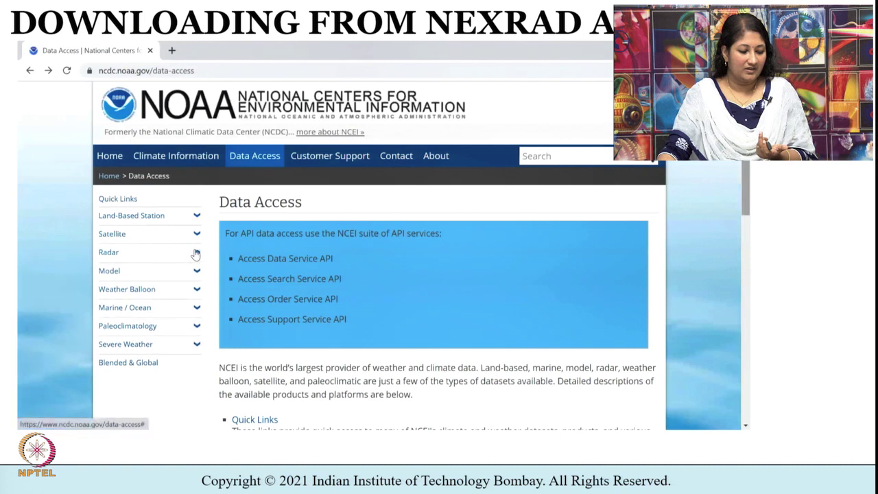
{"action": "scroll", "coordinate": [196, 254], "scroll_direction": "down", "scroll_amount": 1}
{"action": "left_click", "coordinate": [134, 310]}
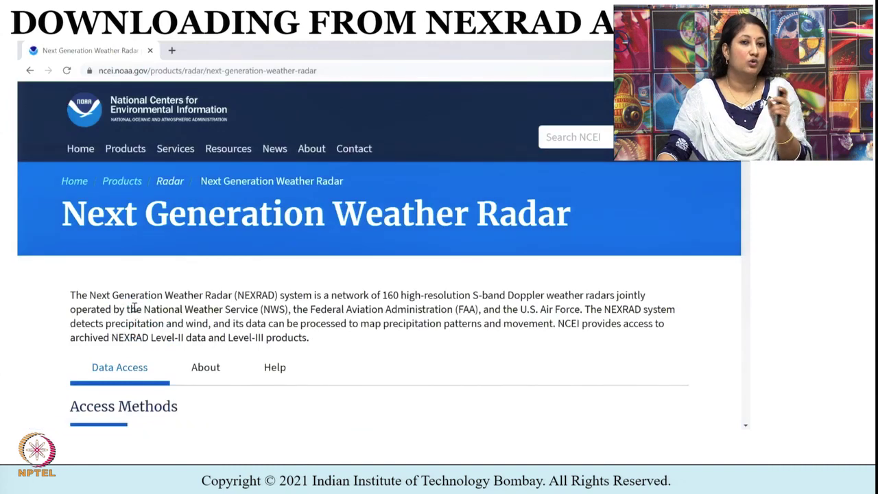
Step: Launch the NEXRAD Inventory from the access methods on the Next Generation Weather Radar page
{"action": "scroll", "coordinate": [253, 305], "scroll_direction": "down", "scroll_amount": 1}
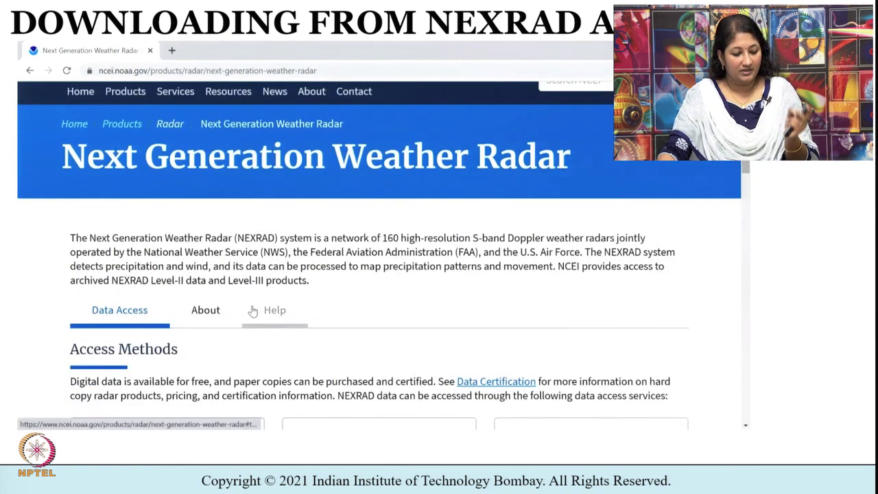
{"action": "scroll", "coordinate": [252, 308], "scroll_direction": "down", "scroll_amount": 2}
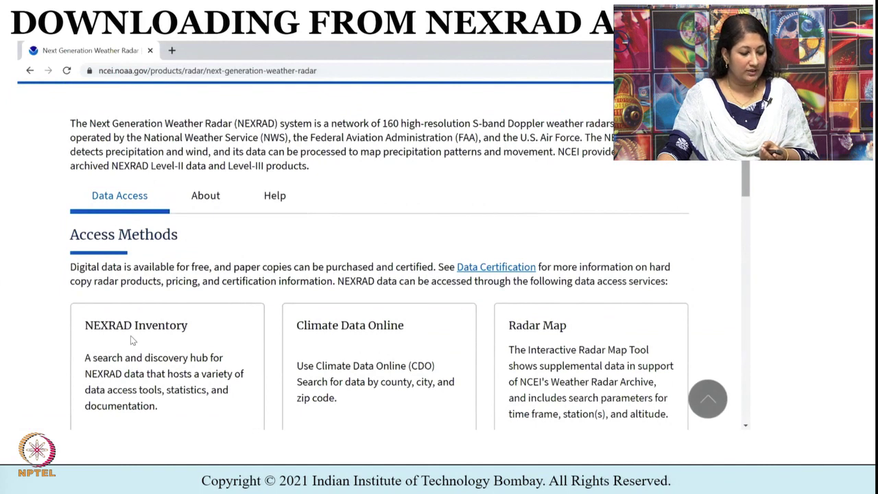
{"action": "scroll", "coordinate": [131, 336], "scroll_direction": "down", "scroll_amount": 1}
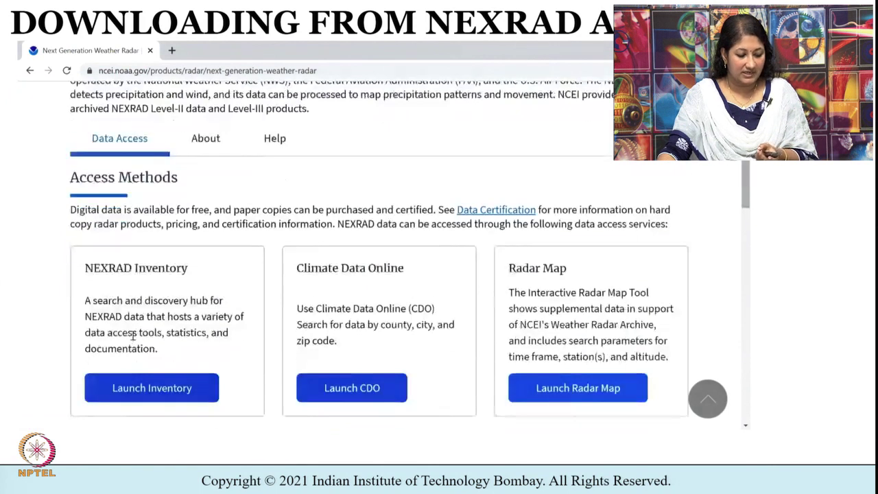
{"action": "left_click", "coordinate": [130, 389]}
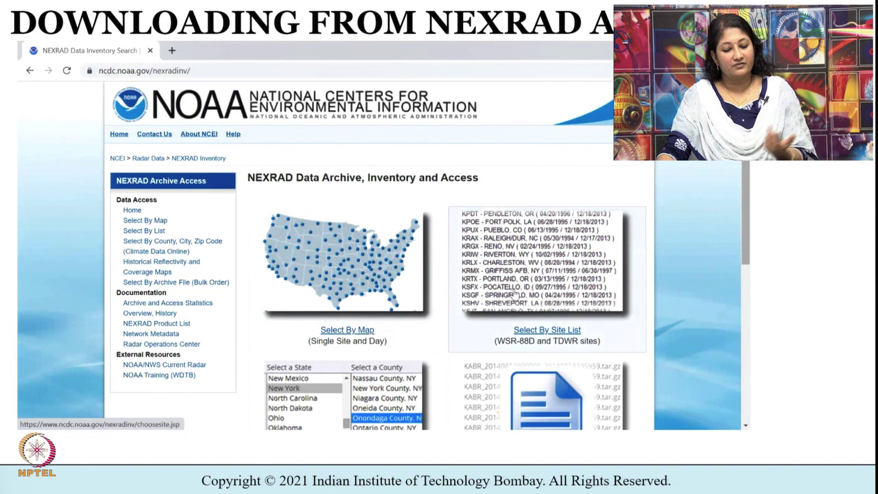
Step: Use the map-based site selection to choose the KAMX - Miami, FL radar in southern Florida
{"action": "scroll", "coordinate": [514, 296], "scroll_direction": "down", "scroll_amount": 1}
{"action": "scroll", "coordinate": [521, 312], "scroll_direction": "down", "scroll_amount": 1}
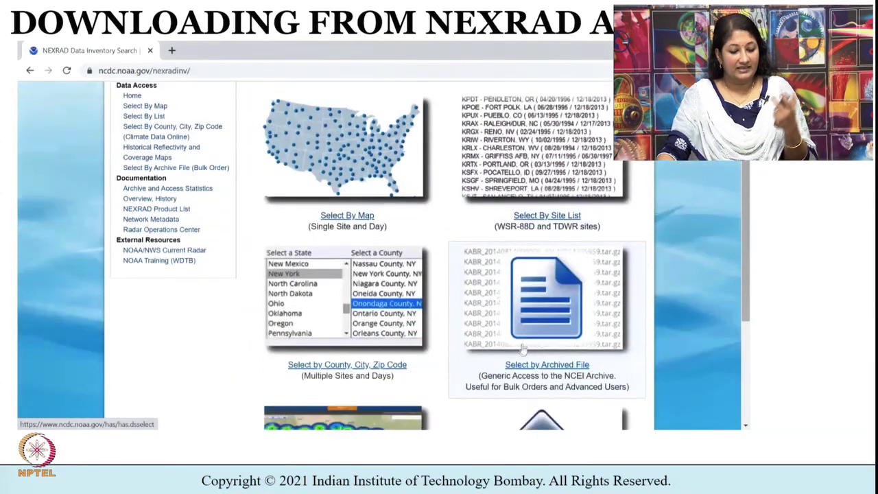
{"action": "scroll", "coordinate": [342, 365], "scroll_direction": "down", "scroll_amount": 1}
{"action": "scroll", "coordinate": [384, 367], "scroll_direction": "down", "scroll_amount": 1}
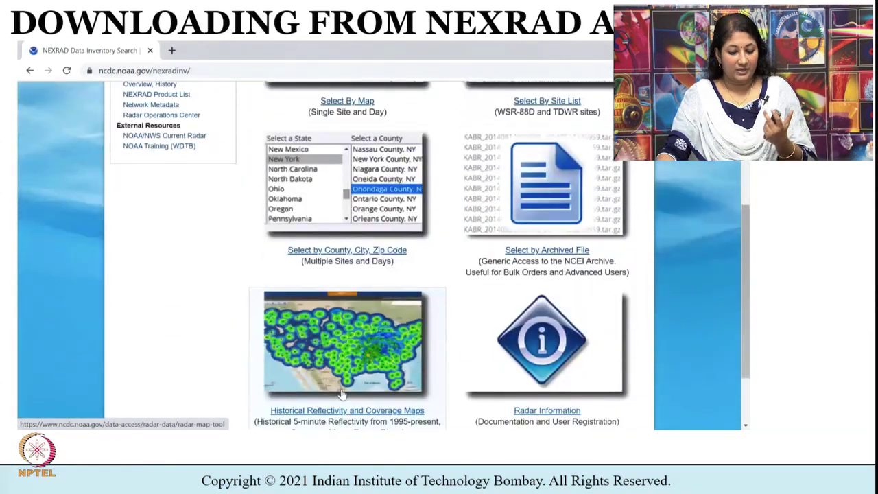
{"action": "scroll", "coordinate": [514, 370], "scroll_direction": "down", "scroll_amount": 2}
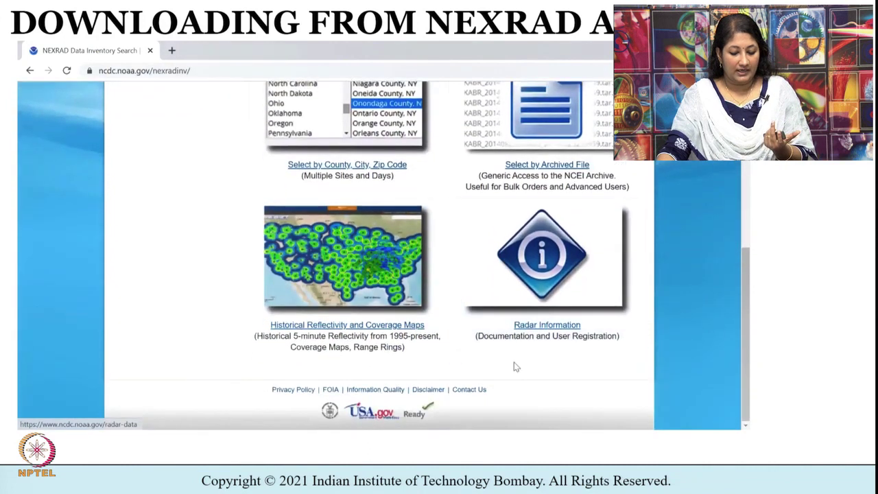
{"action": "scroll", "coordinate": [515, 366], "scroll_direction": "up", "scroll_amount": 6}
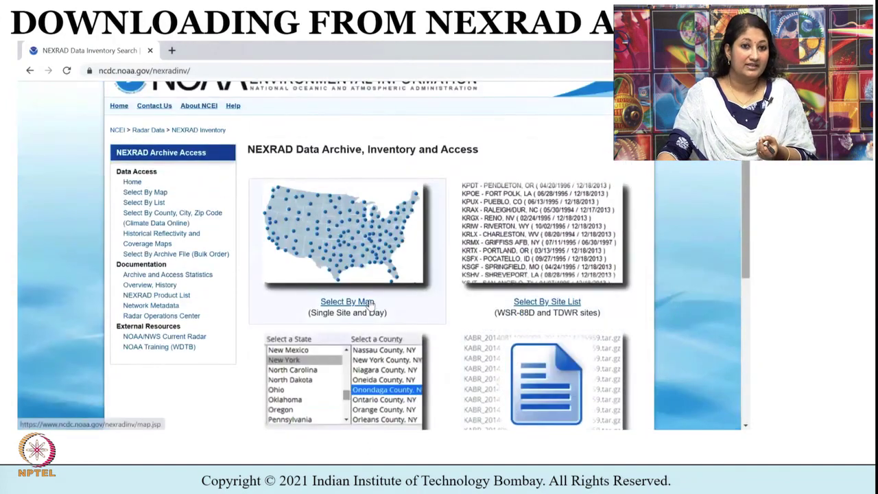
{"action": "left_click", "coordinate": [366, 306]}
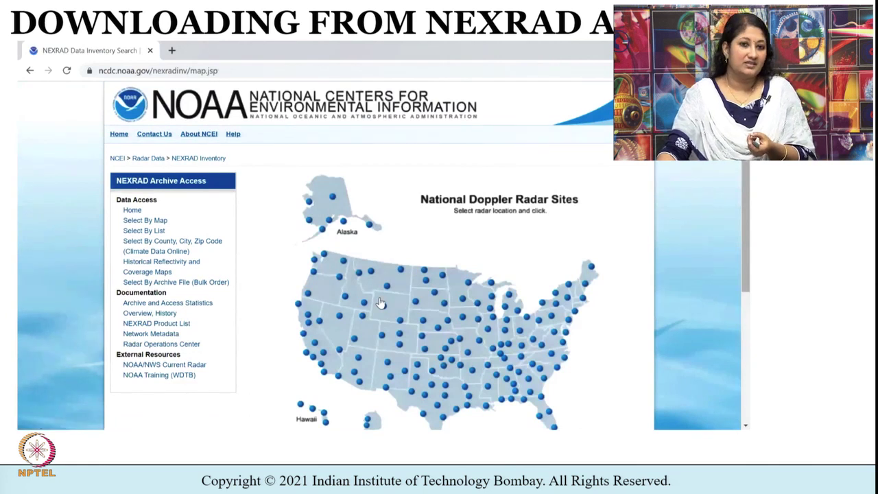
{"action": "scroll", "coordinate": [380, 304], "scroll_direction": "down", "scroll_amount": 3}
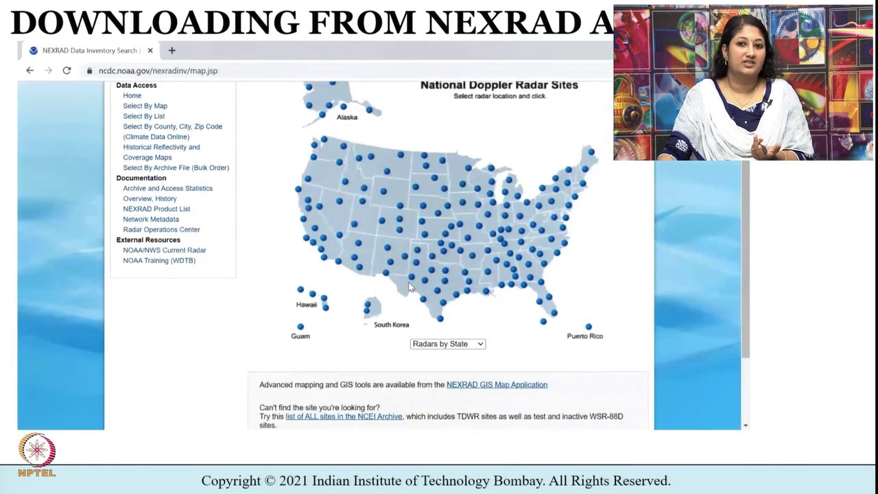
{"action": "left_click", "coordinate": [555, 317]}
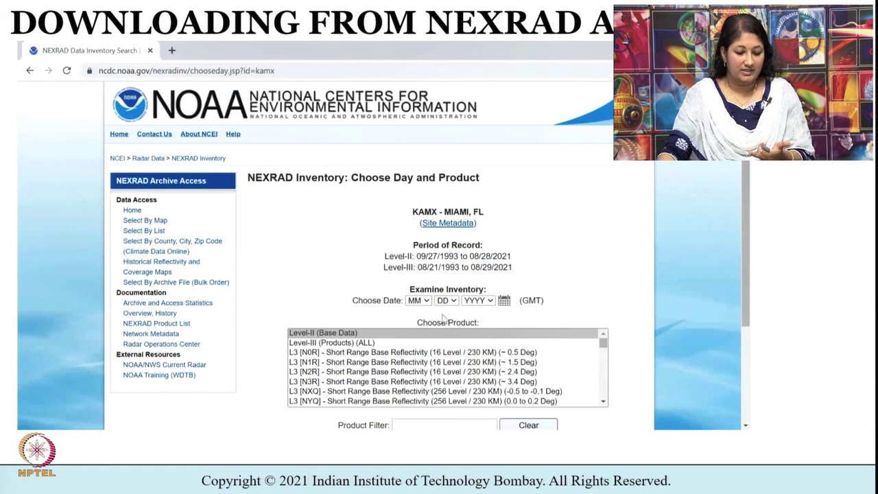
Step: Set the inventory date for the Miami radar to 08/26/2005
{"action": "scroll", "coordinate": [443, 317], "scroll_direction": "down", "scroll_amount": 2}
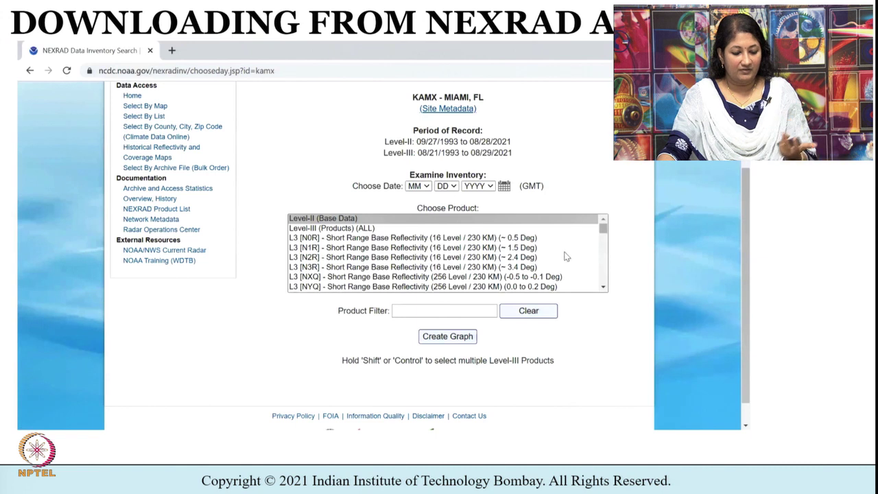
{"action": "scroll", "coordinate": [566, 259], "scroll_direction": "down", "scroll_amount": 4}
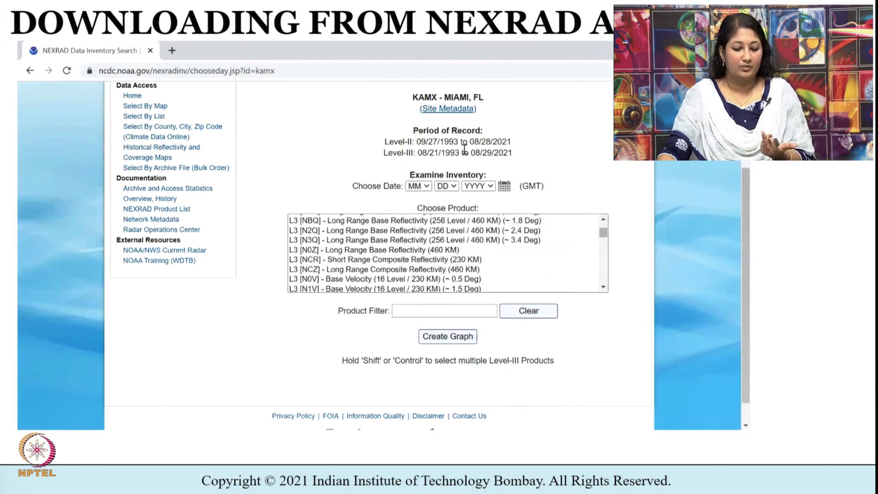
{"action": "left_click", "coordinate": [496, 188]}
{"action": "scroll", "coordinate": [481, 347], "scroll_direction": "down", "scroll_amount": 3}
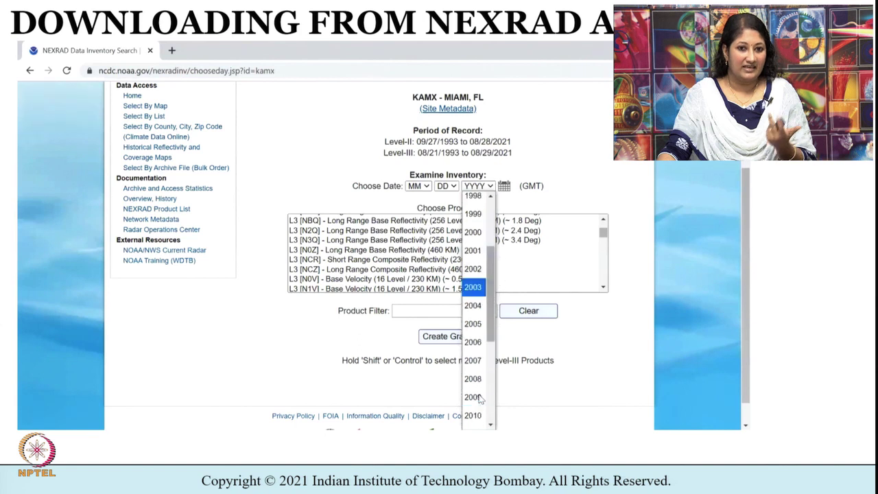
{"action": "left_click", "coordinate": [480, 324]}
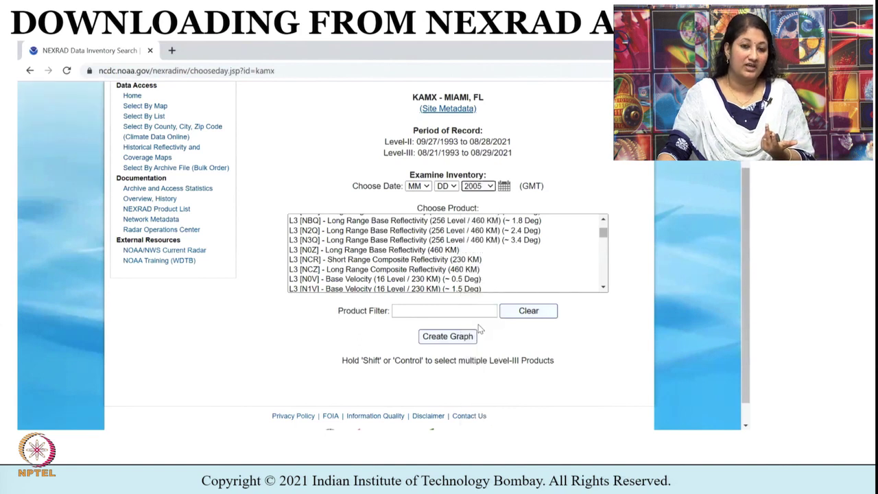
{"action": "left_click", "coordinate": [424, 188]}
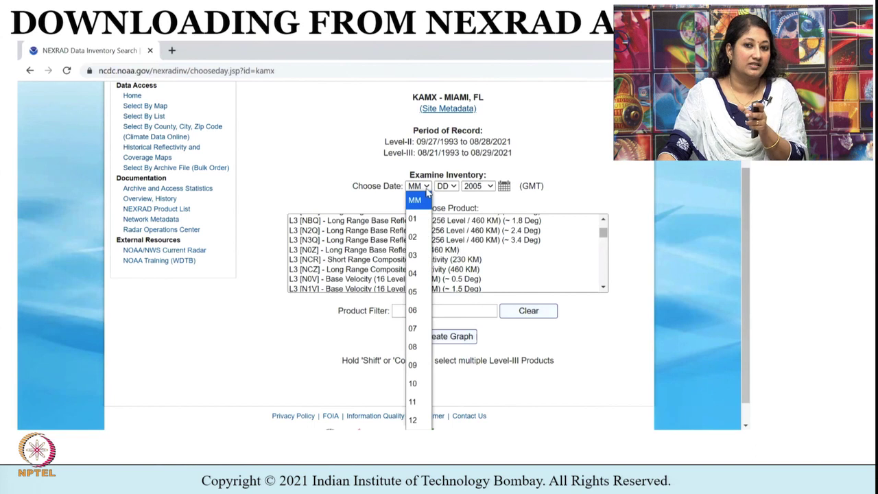
{"action": "left_click", "coordinate": [418, 347]}
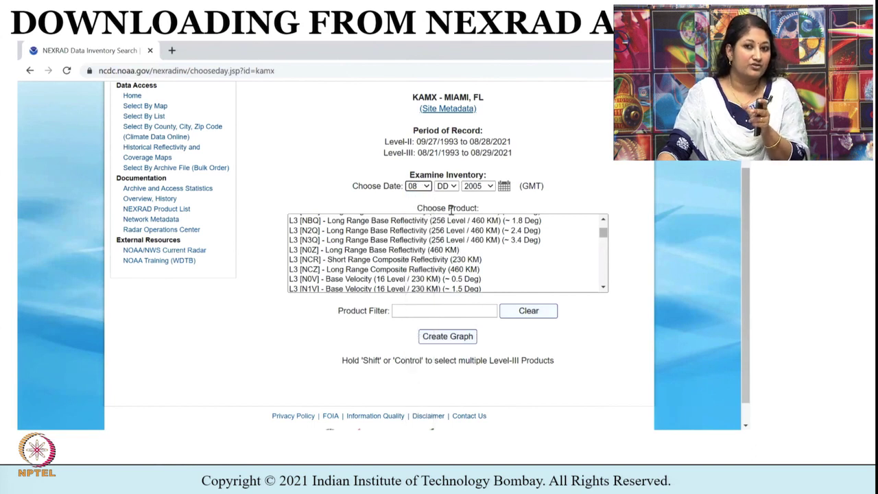
{"action": "left_click", "coordinate": [454, 190]}
{"action": "scroll", "coordinate": [441, 288], "scroll_direction": "down", "scroll_amount": 5}
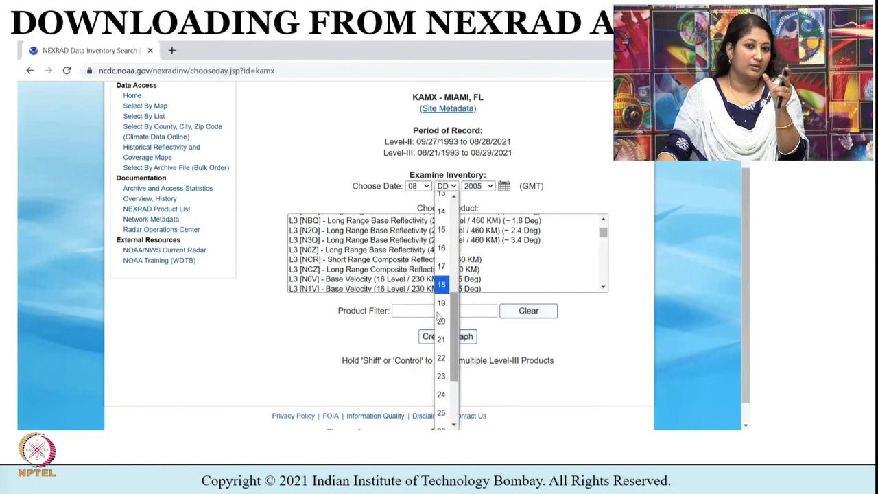
{"action": "left_click", "coordinate": [441, 333]}
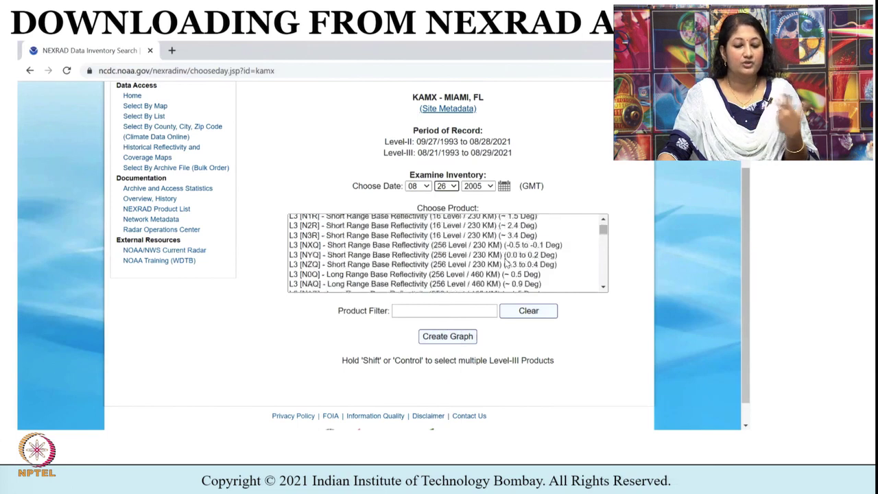
Step: Choose Level-II (Base Data) as the product and create the inventory graph
{"action": "scroll", "coordinate": [511, 268], "scroll_direction": "up", "scroll_amount": 5}
{"action": "left_click", "coordinate": [342, 221]}
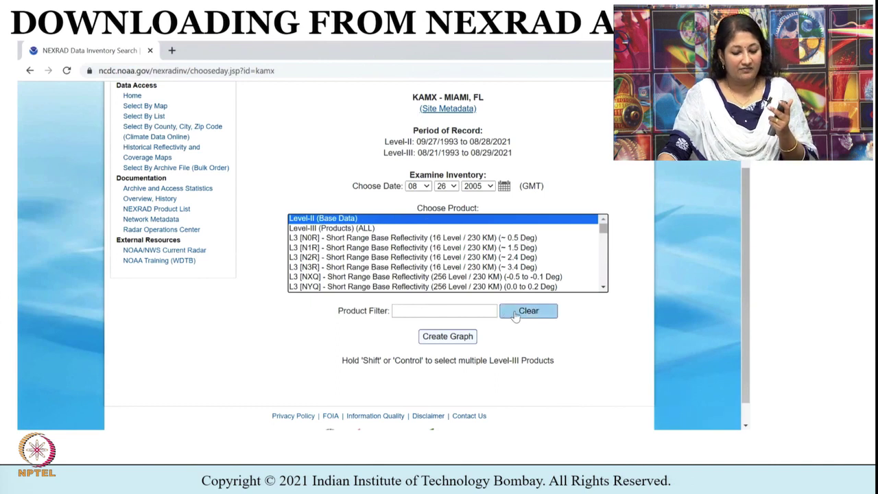
{"action": "left_click", "coordinate": [446, 337]}
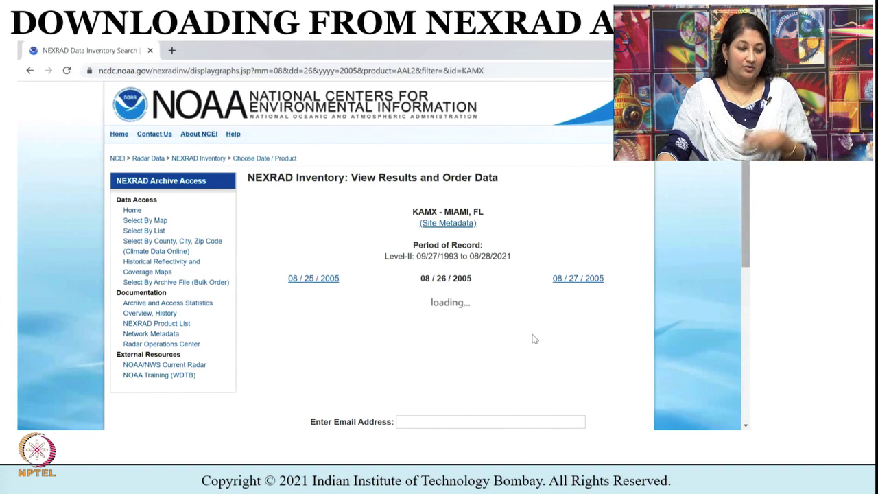
Step: Open the direct download list for the graphed day and download the file KAMX20050826_002320.gz
{"action": "scroll", "coordinate": [534, 340], "scroll_direction": "down", "scroll_amount": 1}
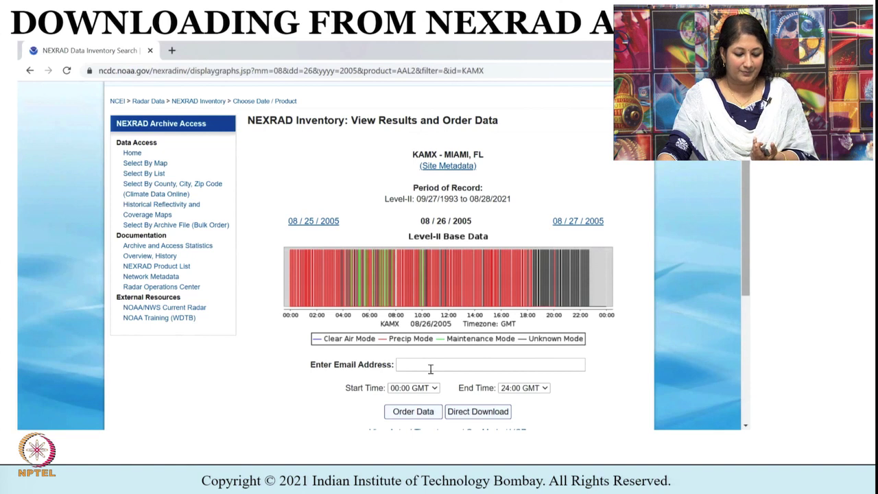
{"action": "scroll", "coordinate": [507, 396], "scroll_direction": "down", "scroll_amount": 1}
{"action": "left_click", "coordinate": [477, 354]}
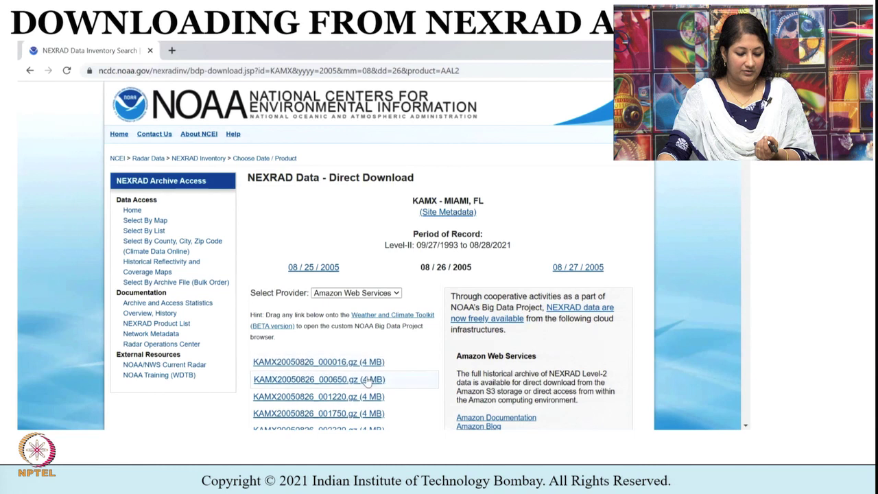
{"action": "scroll", "coordinate": [369, 382], "scroll_direction": "down", "scroll_amount": 1}
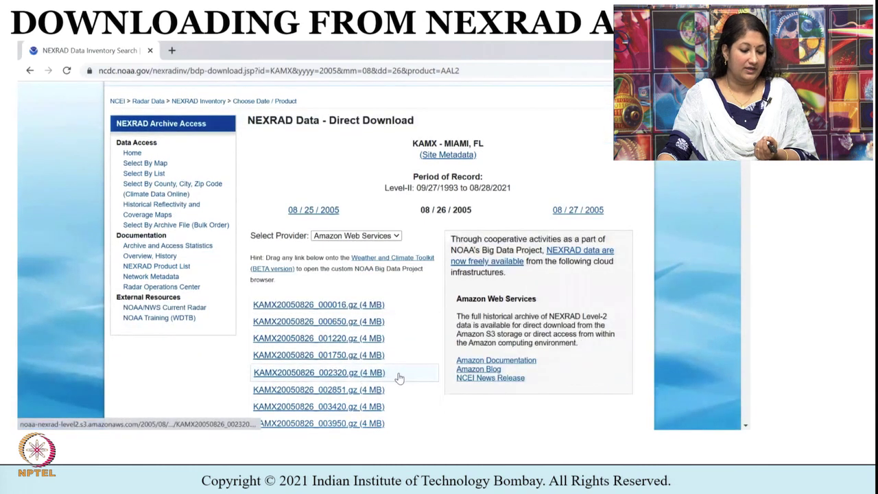
{"action": "left_click", "coordinate": [336, 377]}
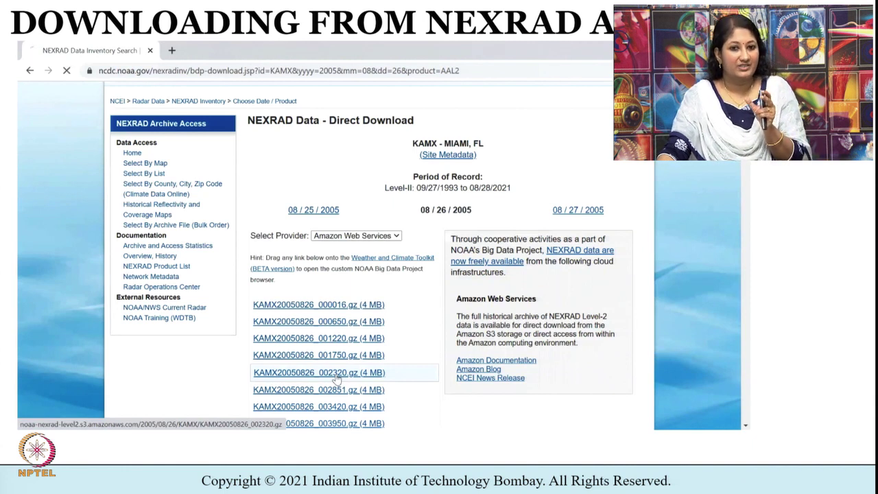